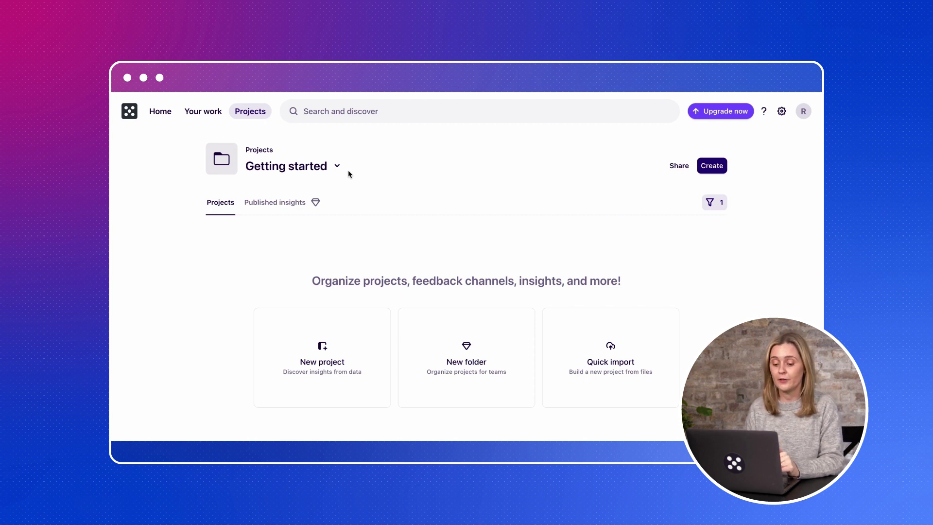
Create a blank Dovetail project named 'User interviews'
click(329, 359)
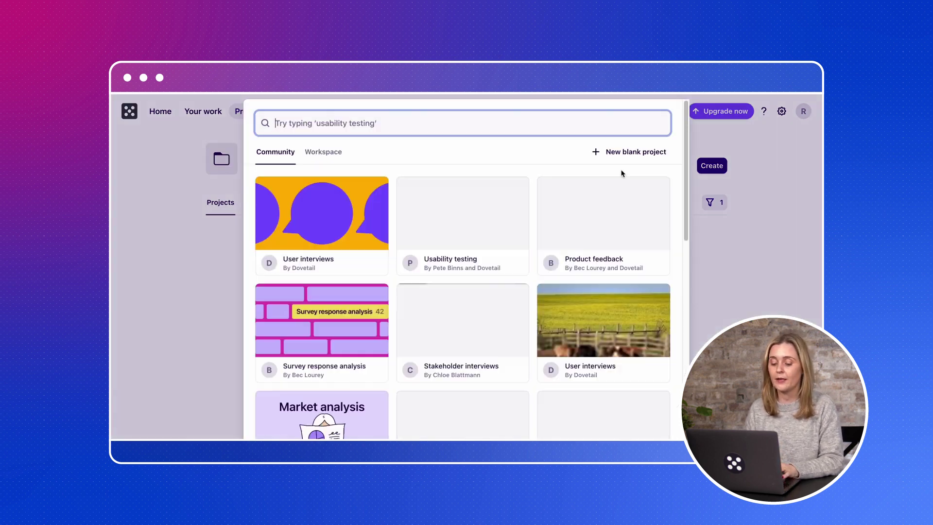
click(627, 154)
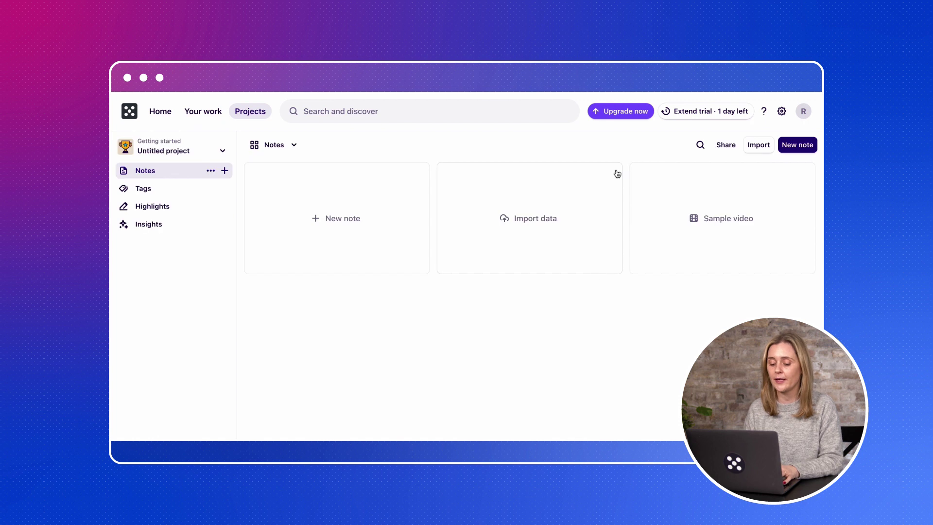
click(191, 154)
text(User interviews)
key(Return)
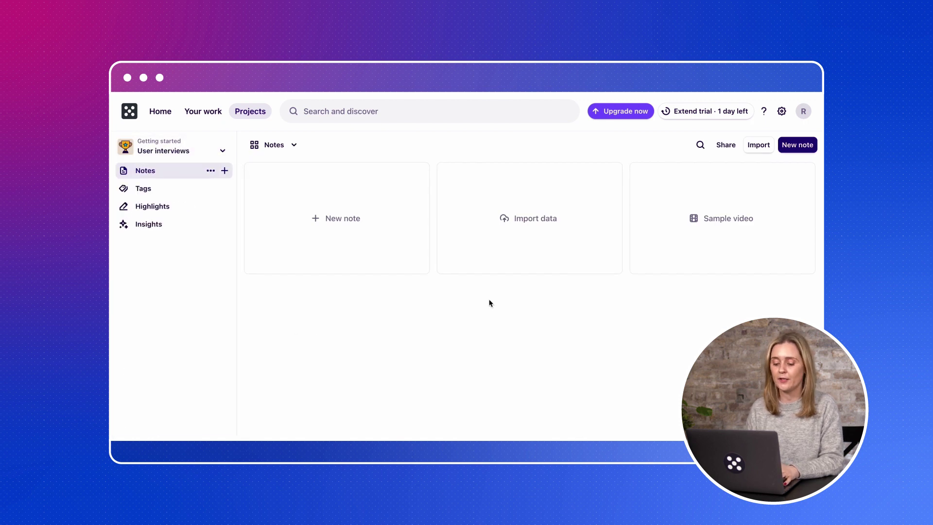
Import the five participant mp4 recordings and open the Participant3 note
click(525, 225)
drag(452, 97, 455, 237)
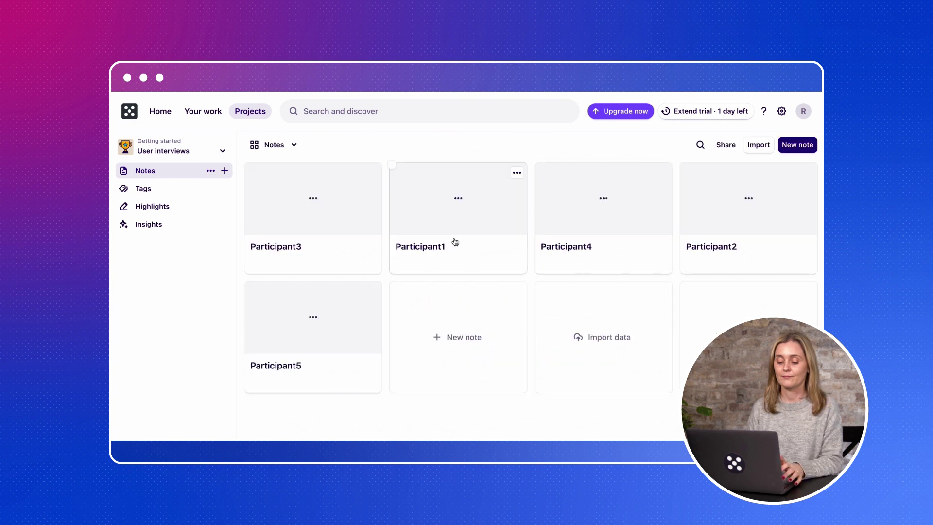
click(308, 253)
scroll(554, 310, down, 3)
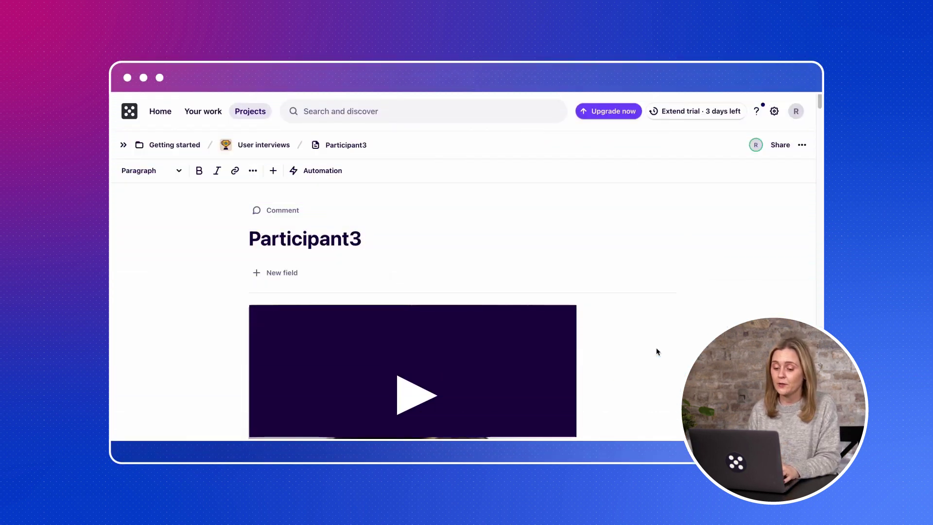
scroll(657, 351, down, 5)
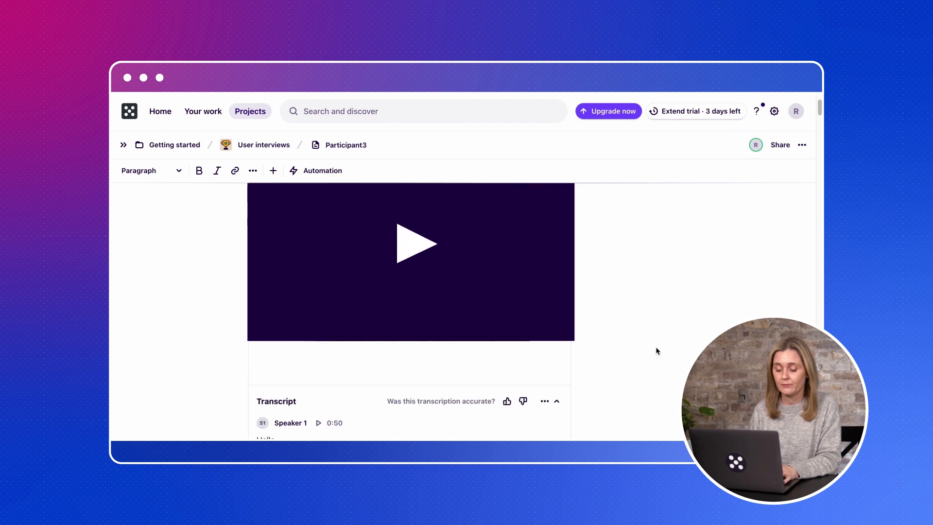
scroll(656, 351, down, 3)
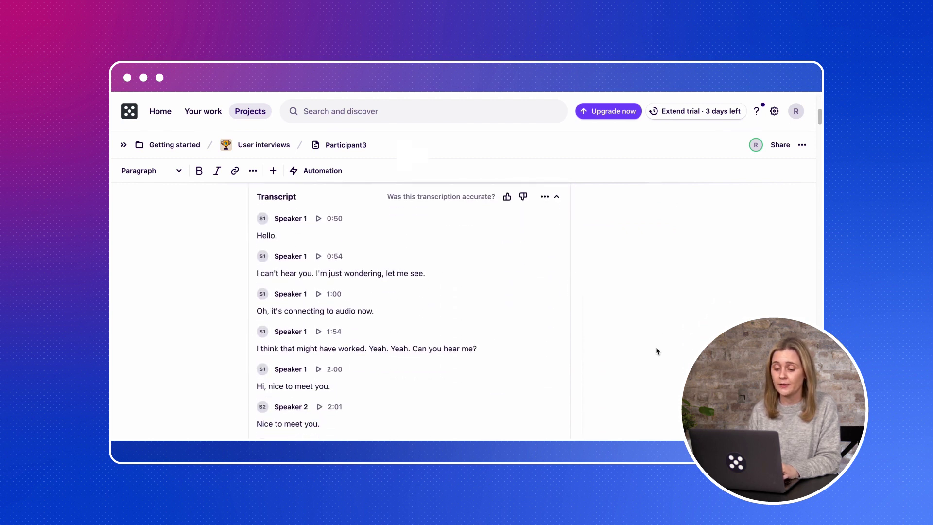
scroll(656, 351, down, 1)
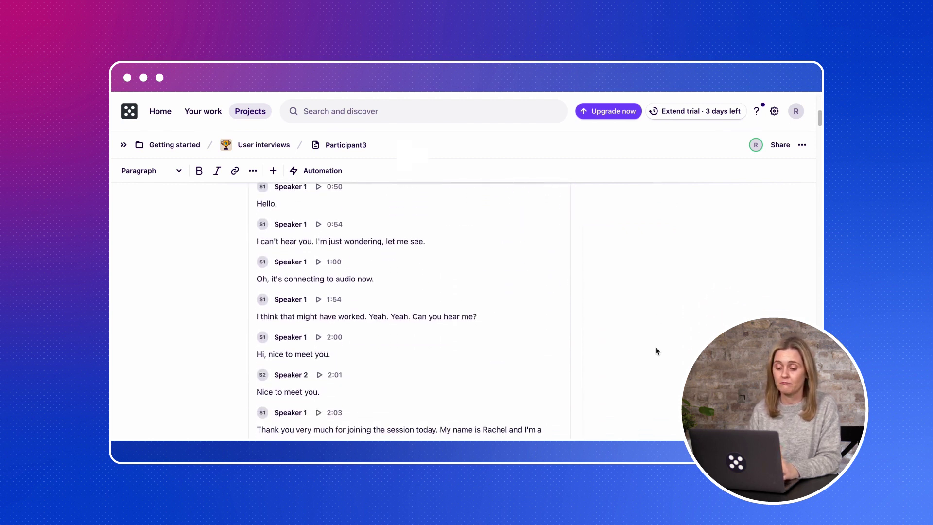
scroll(657, 349, up, 5)
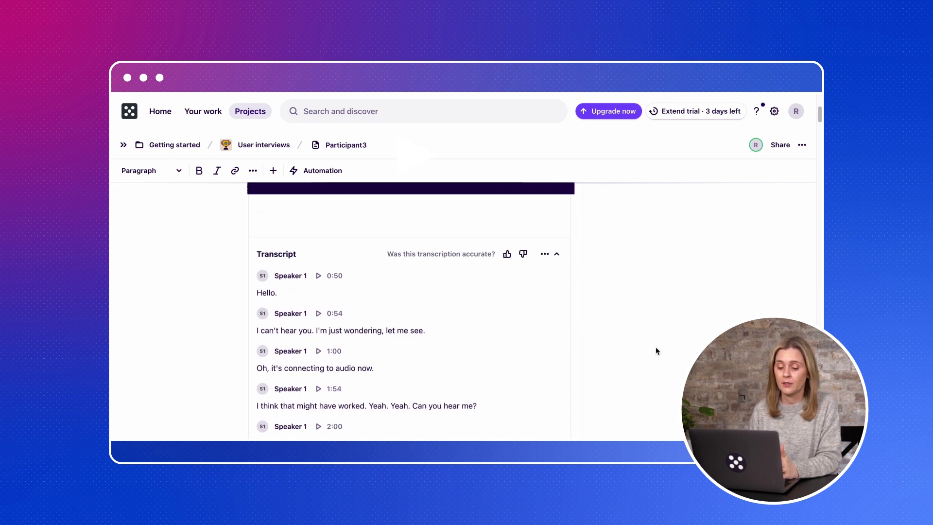
scroll(656, 346, up, 6)
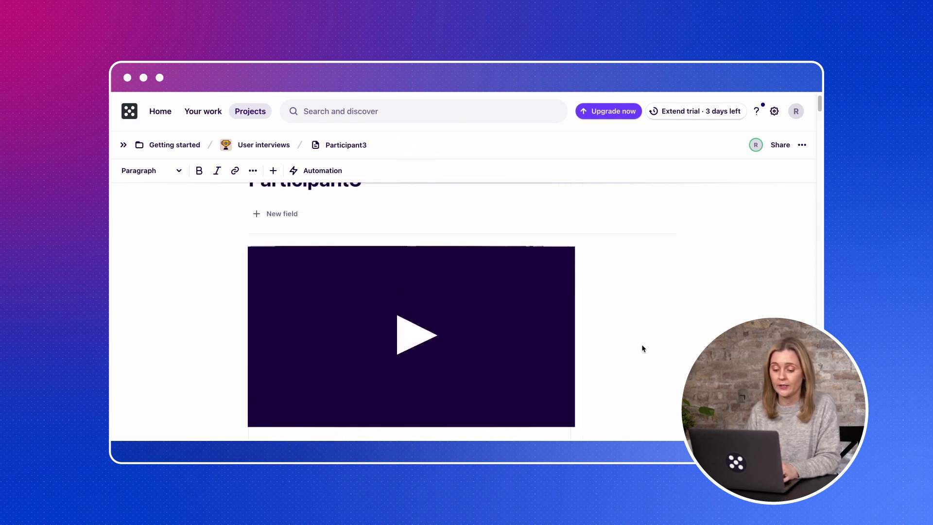
scroll(368, 189, up, 2)
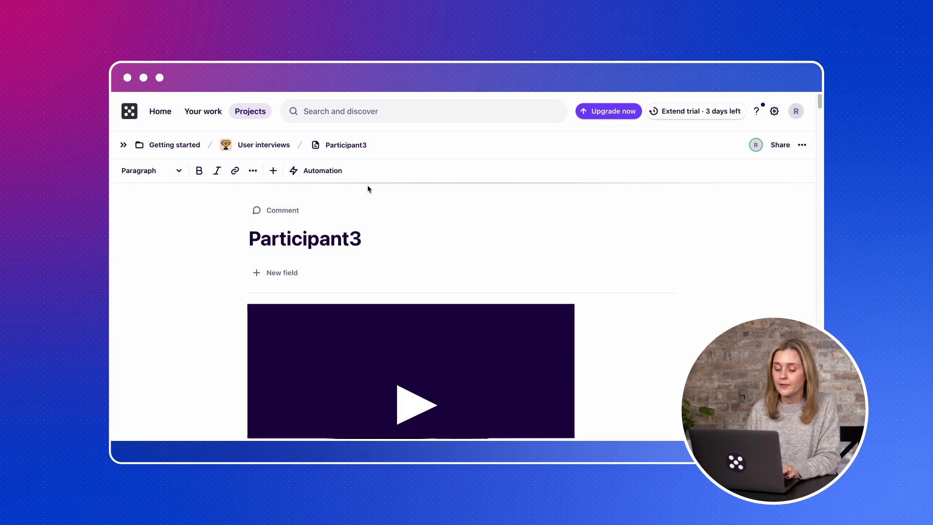
Generate an AI Summary of the Participant3 transcript and type a 'New section' line below it
click(333, 171)
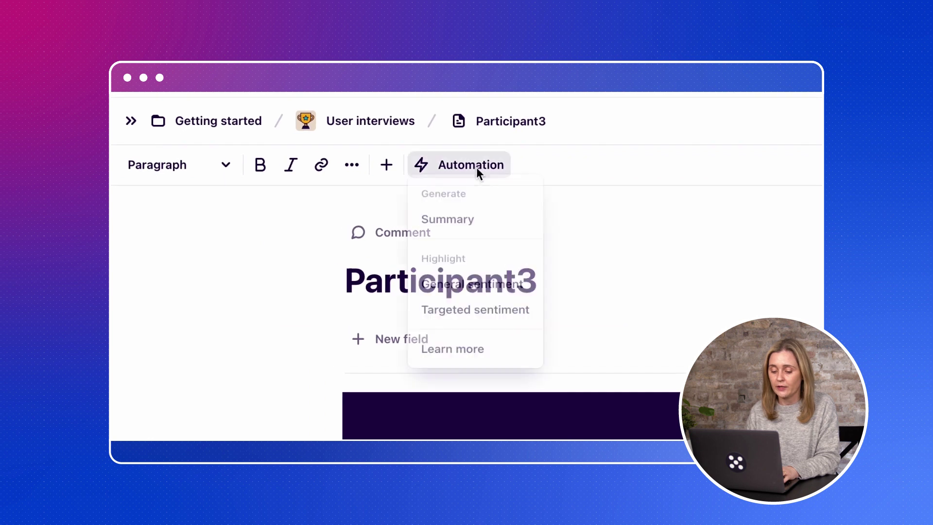
click(486, 232)
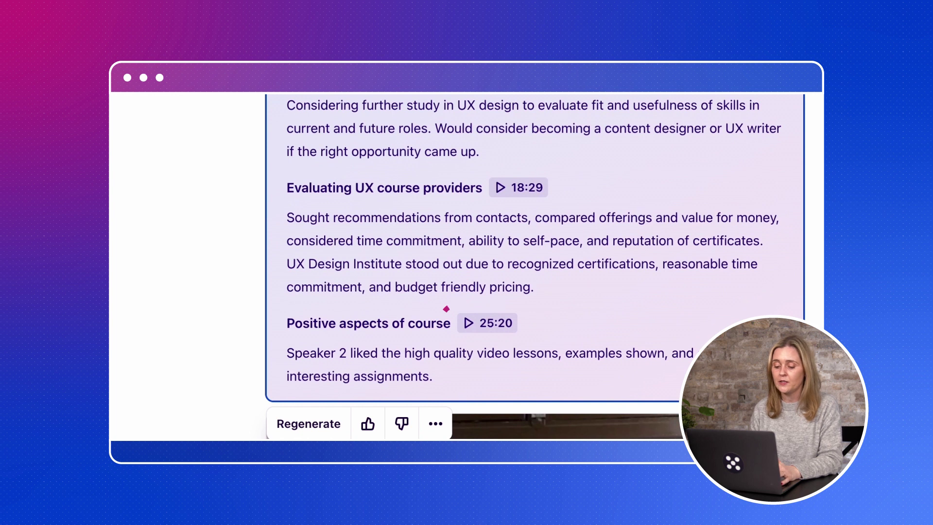
click(468, 380)
key(Return)
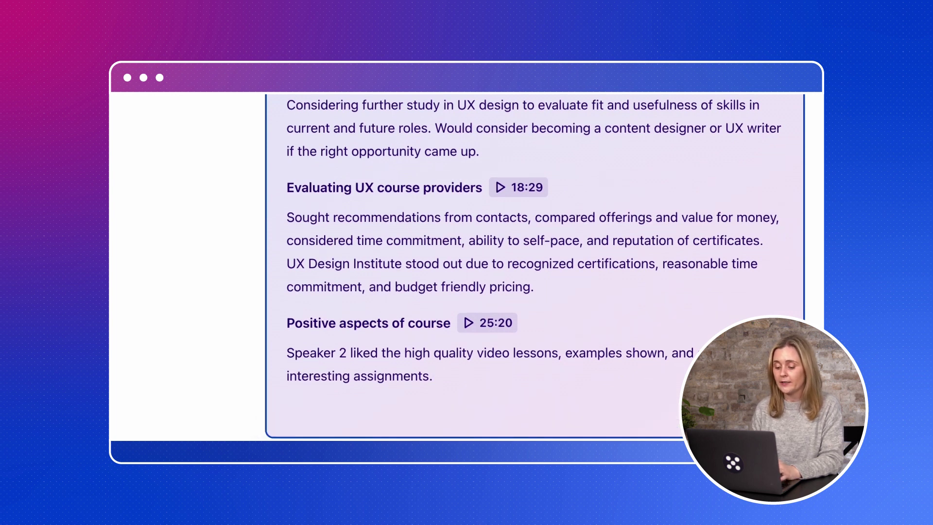
text(New section)
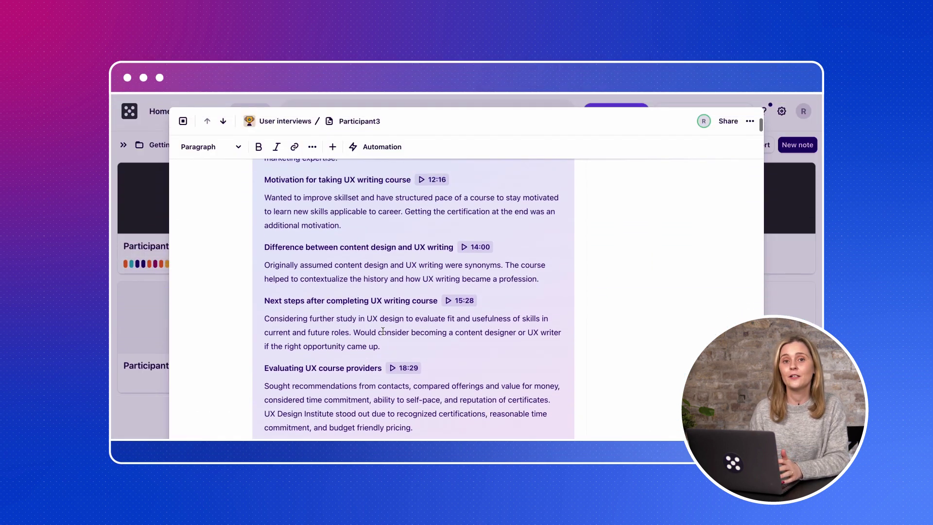
Run the general sentiment automation on Participant3 and review the resulting Positive 72 highlights
scroll(389, 272, up, 10)
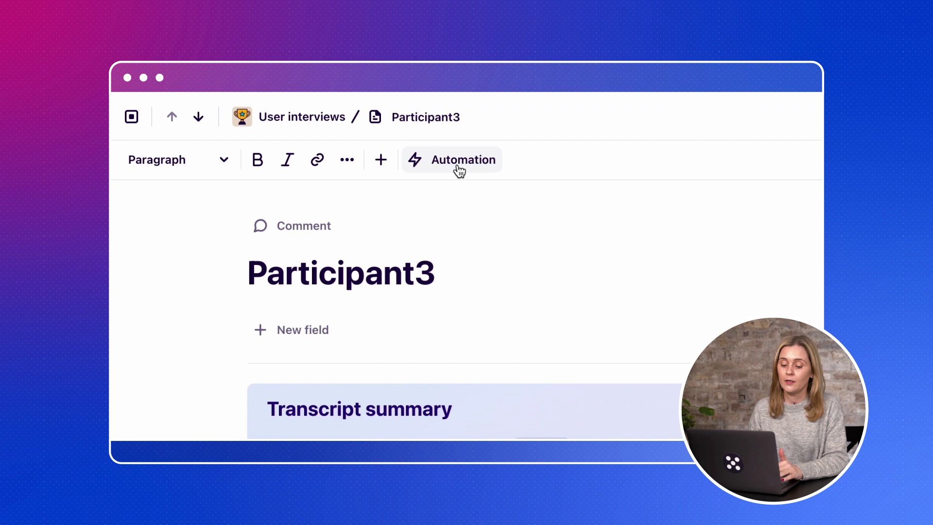
click(457, 170)
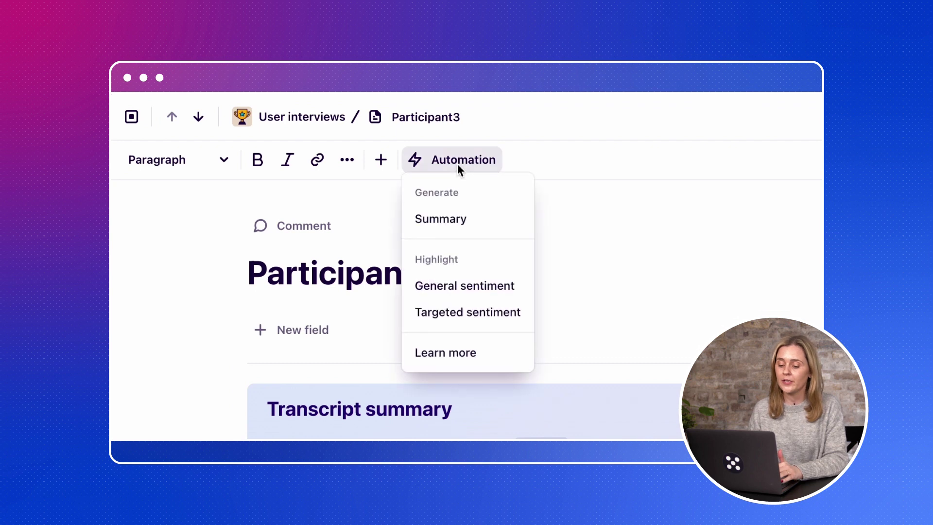
click(498, 288)
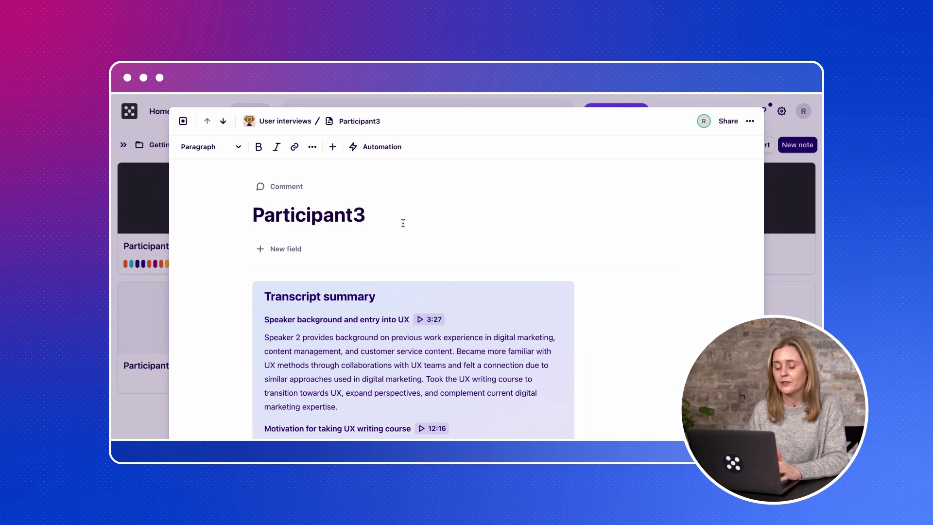
scroll(683, 183, down, 5)
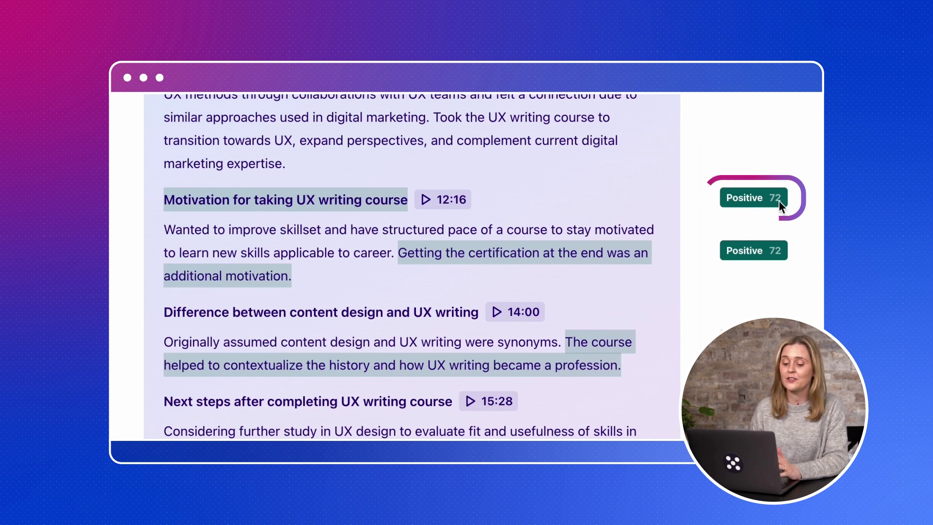
scroll(413, 265, down, 4)
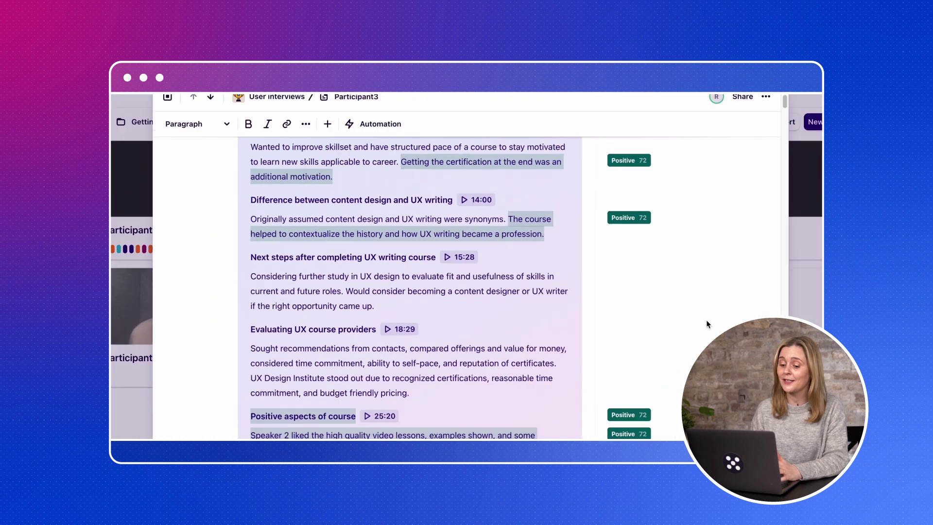
scroll(687, 330, down, 5)
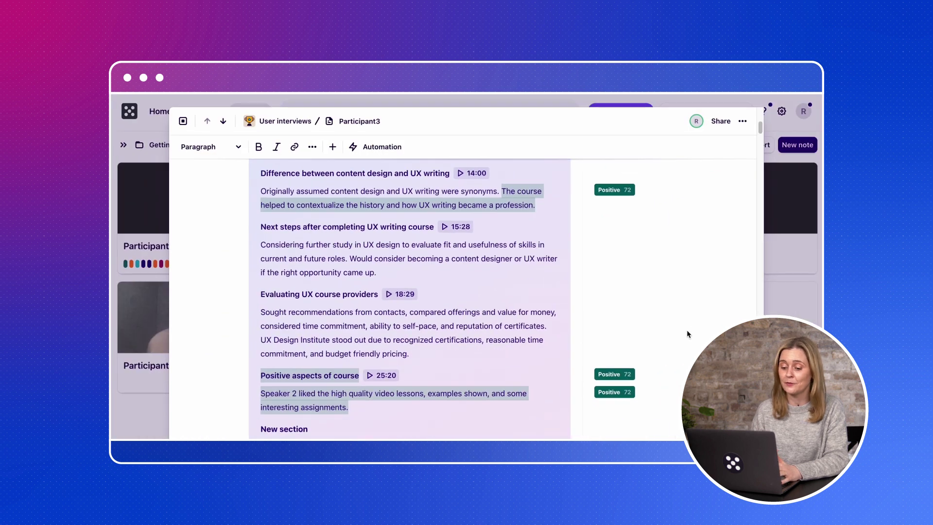
scroll(686, 329, down, 2)
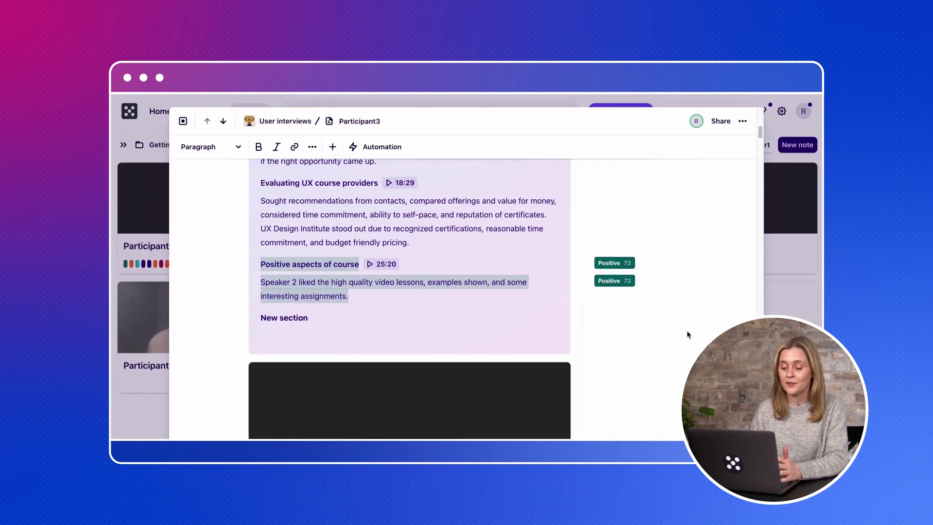
scroll(687, 334, down, 4)
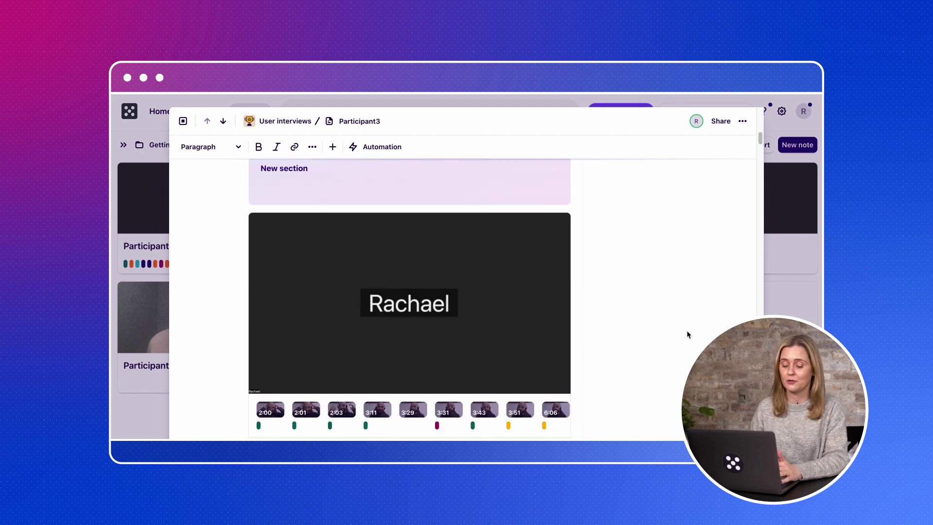
scroll(688, 334, down, 4)
scroll(450, 220, up, 12)
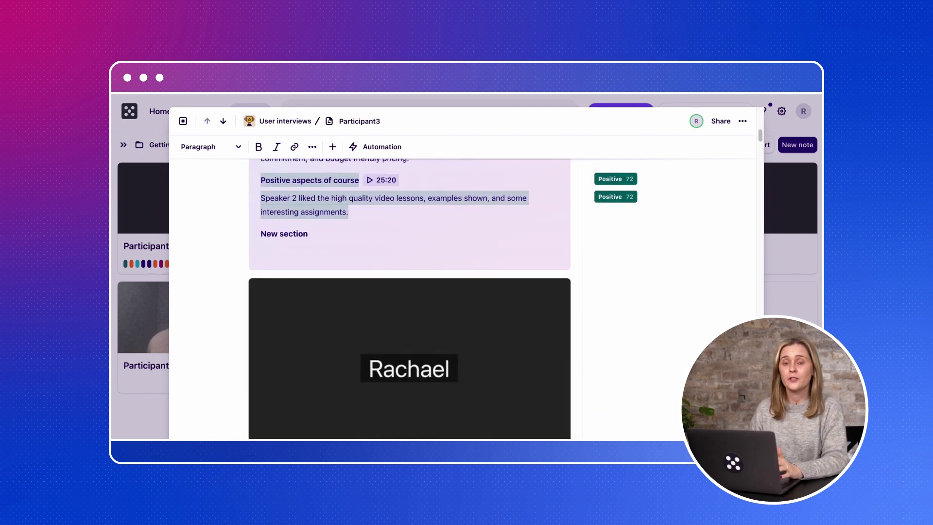
Run the Targeted sentiment automation on the Participant3 transcript
click(389, 148)
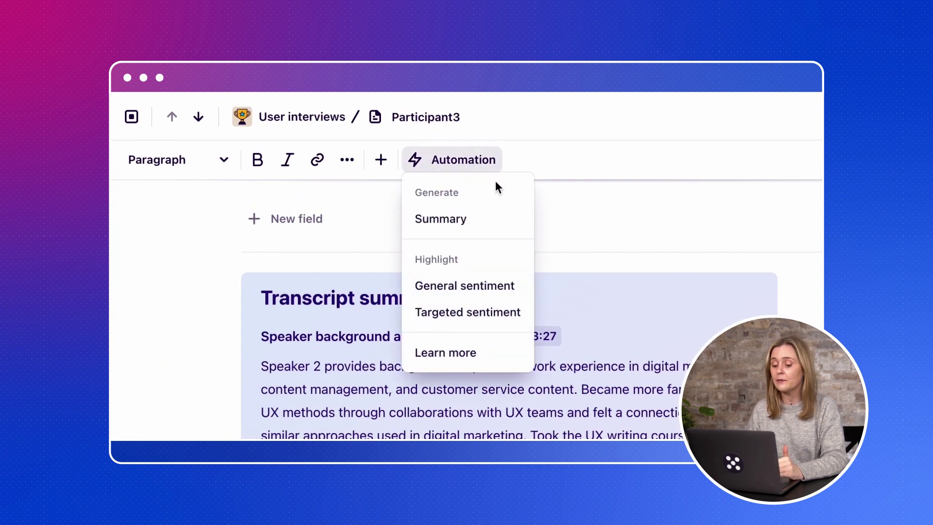
click(519, 314)
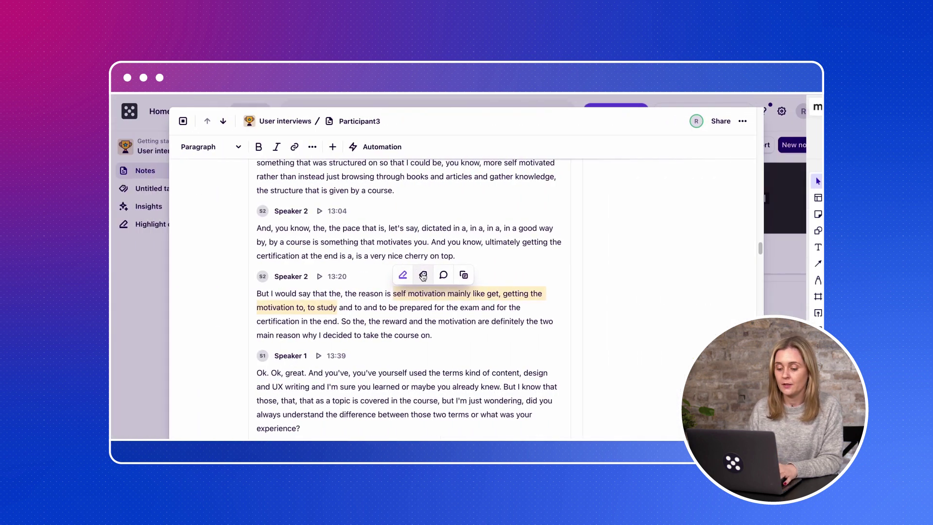
Tag the self-motivation highlight with a new 'Motivation' tag and return to the notes list
click(423, 275)
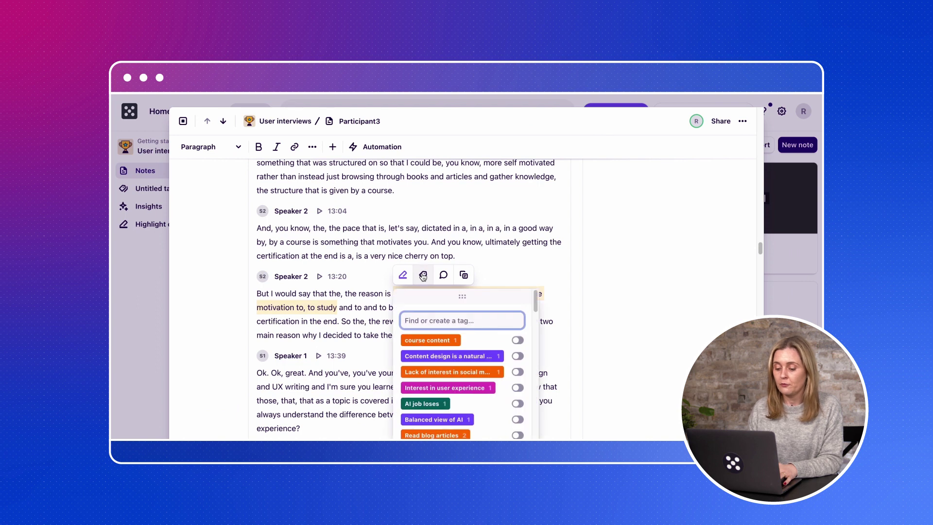
text(Motivati)
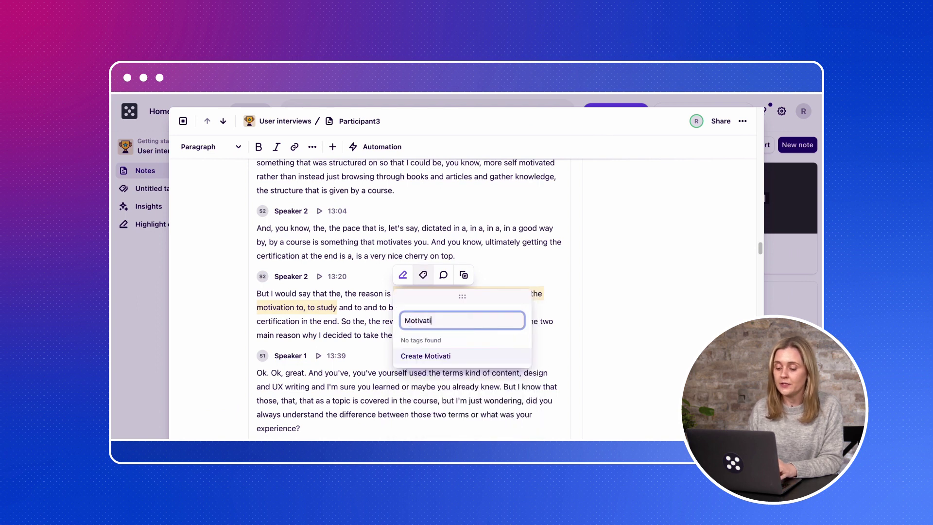
text(on)
key(Return)
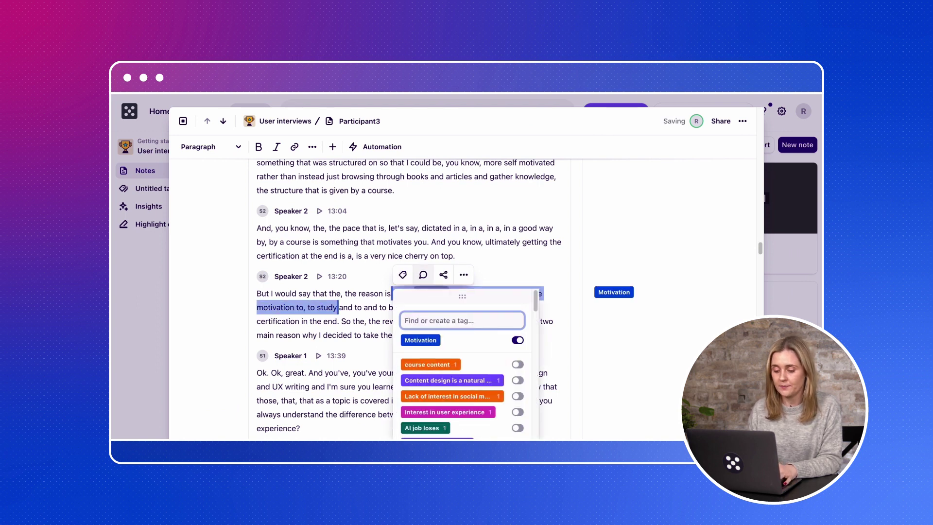
key(Escape)
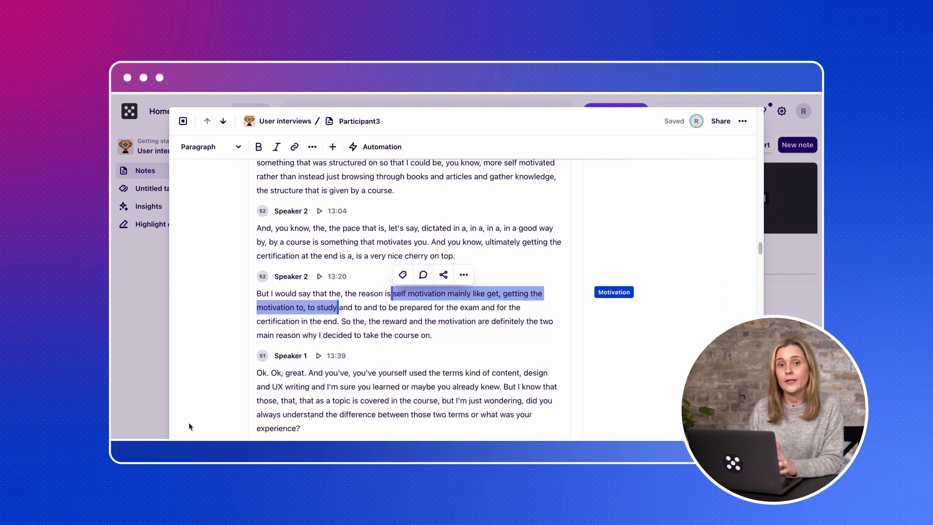
click(132, 365)
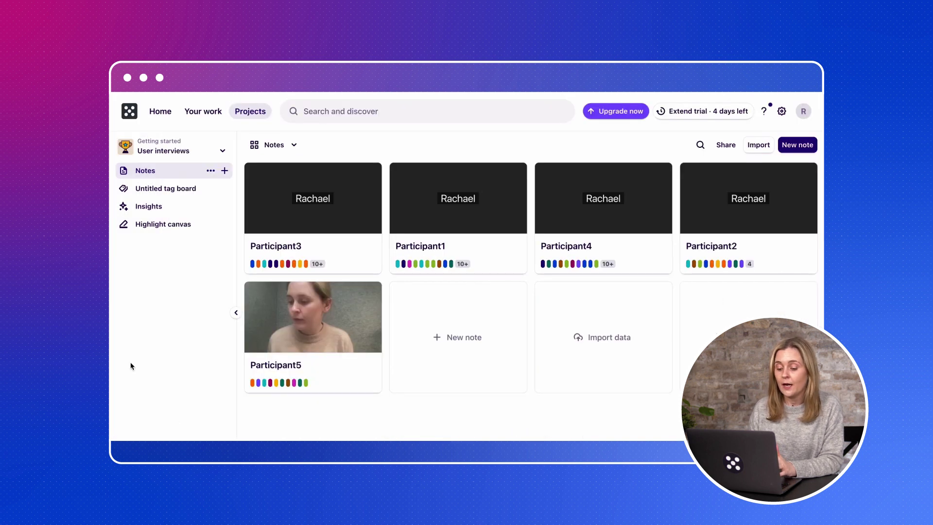
Open the Highlight canvas and cluster the highlight cards by Tag
click(175, 227)
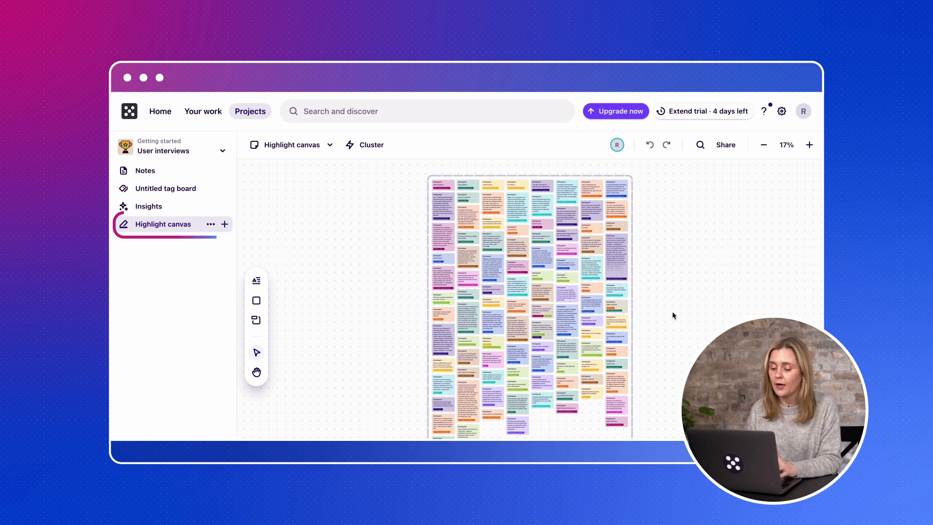
scroll(560, 311, up, 5)
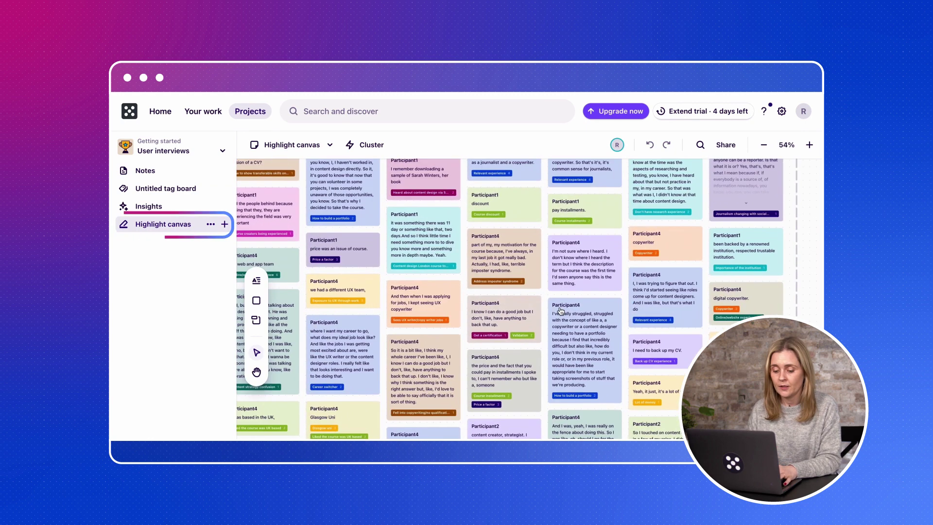
scroll(560, 311, down, 2)
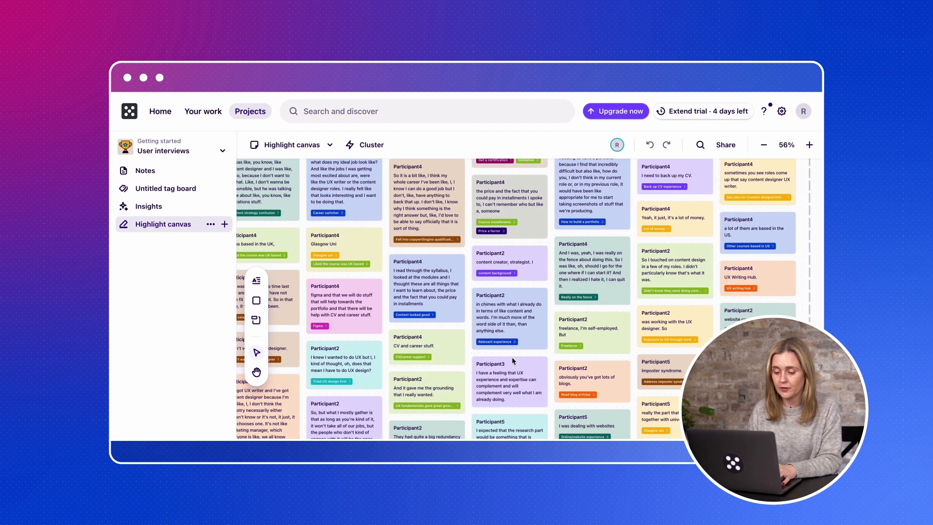
scroll(518, 351, down, 2)
scroll(512, 360, down, 4)
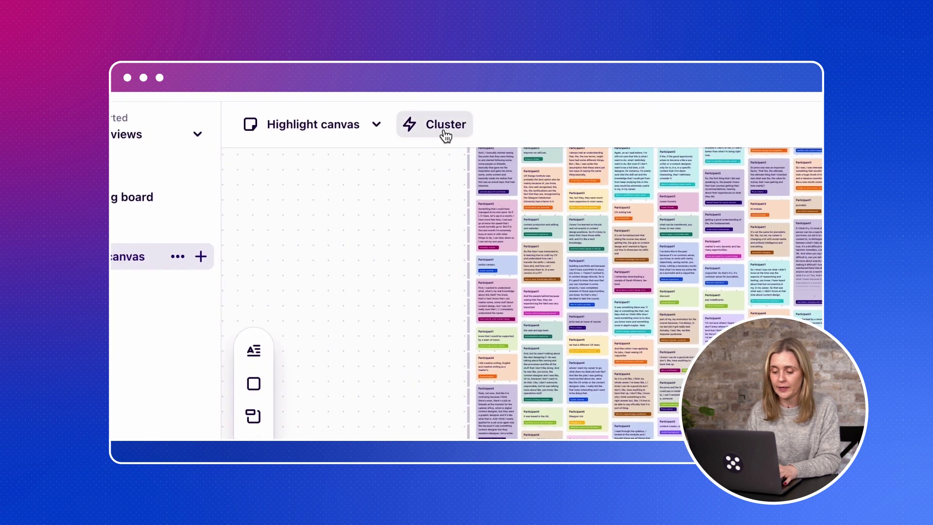
click(445, 134)
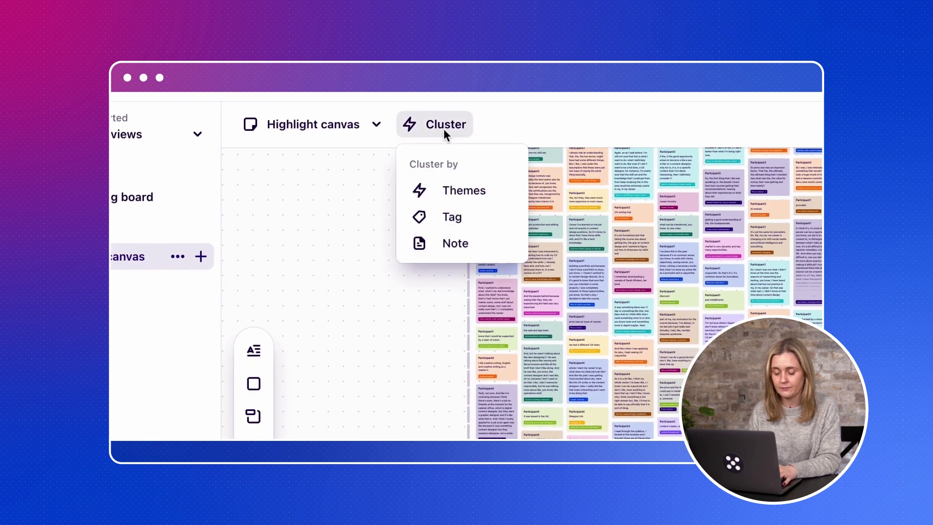
click(452, 216)
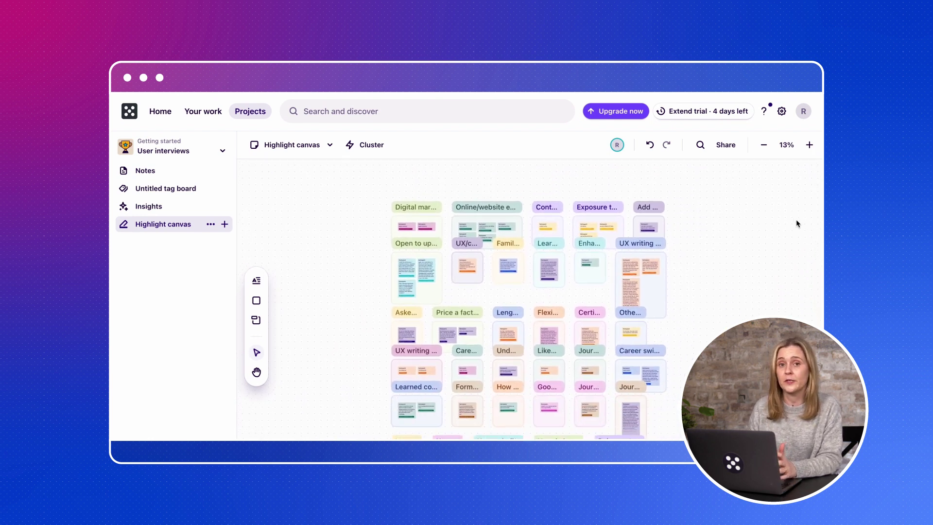
scroll(602, 224, up, 3)
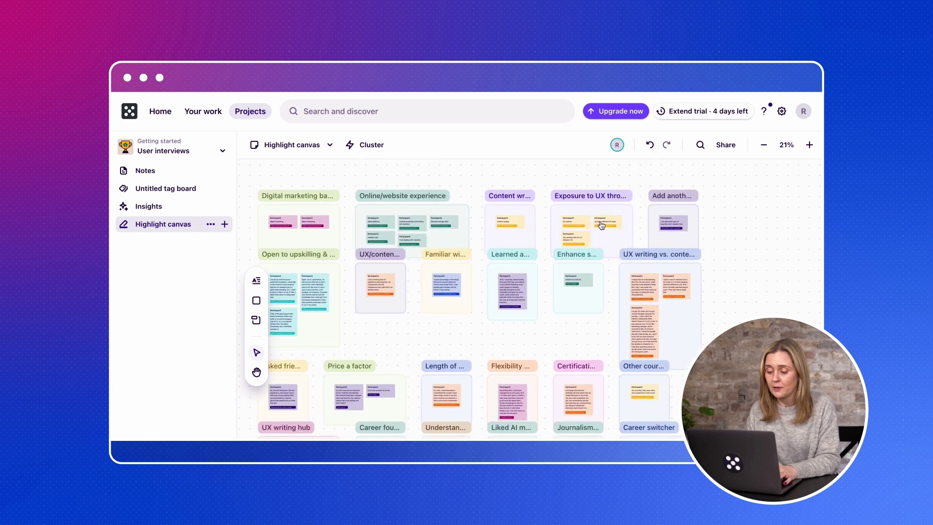
scroll(602, 224, up, 3)
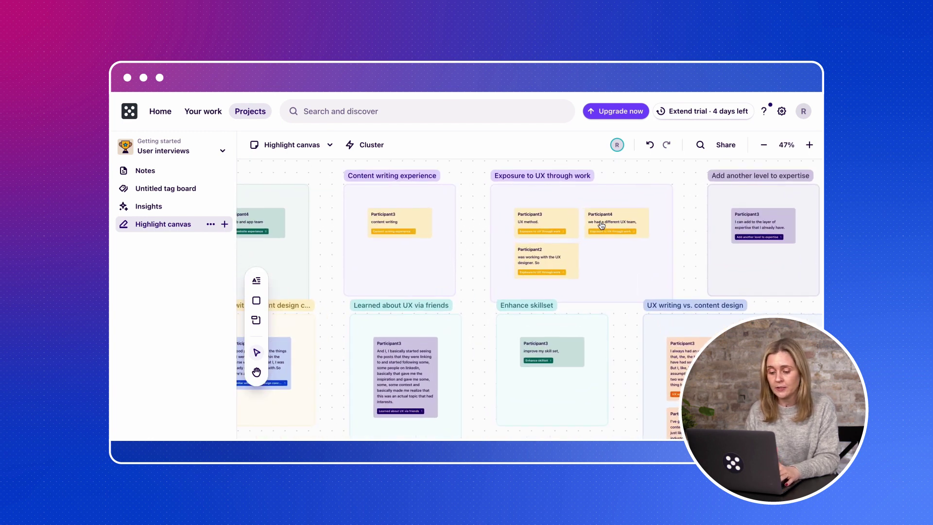
scroll(601, 224, up, 3)
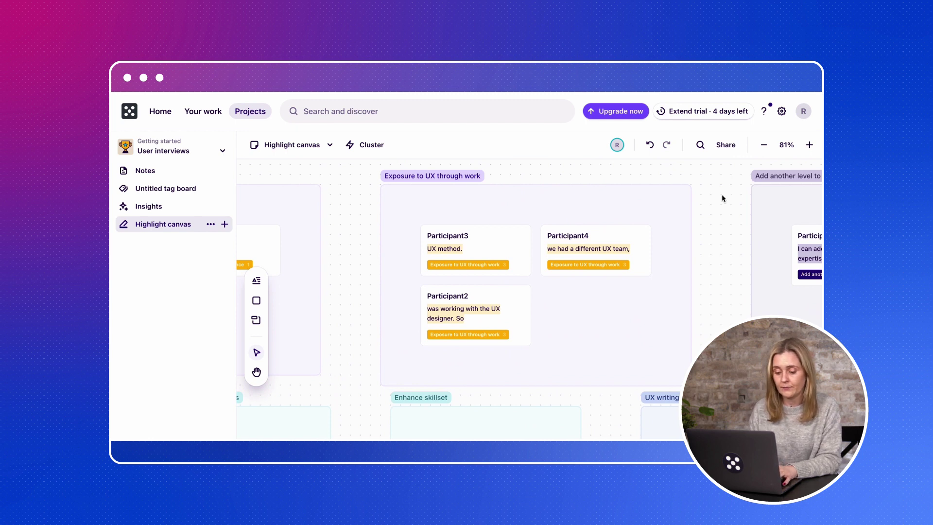
scroll(723, 198, down, 6)
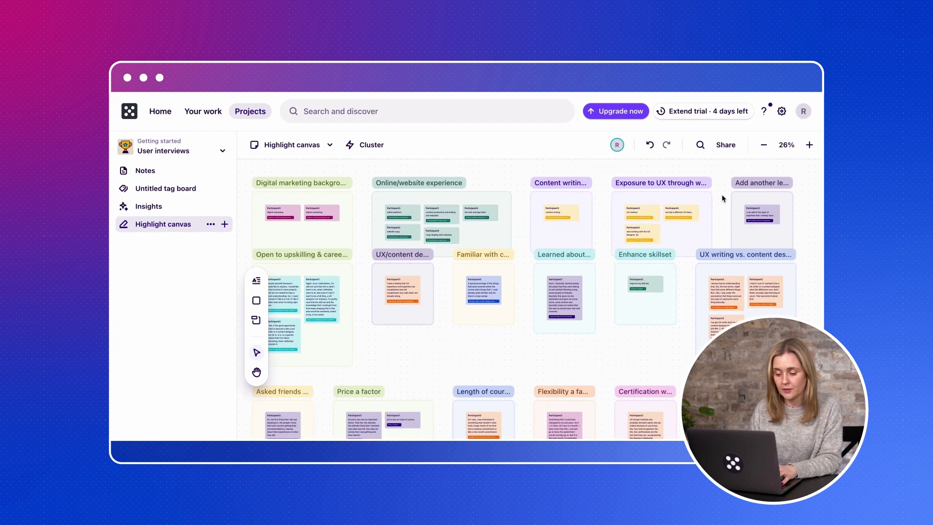
Recluster the canvas by Themes, producing groups like Digital Marketing and Career Development
click(377, 148)
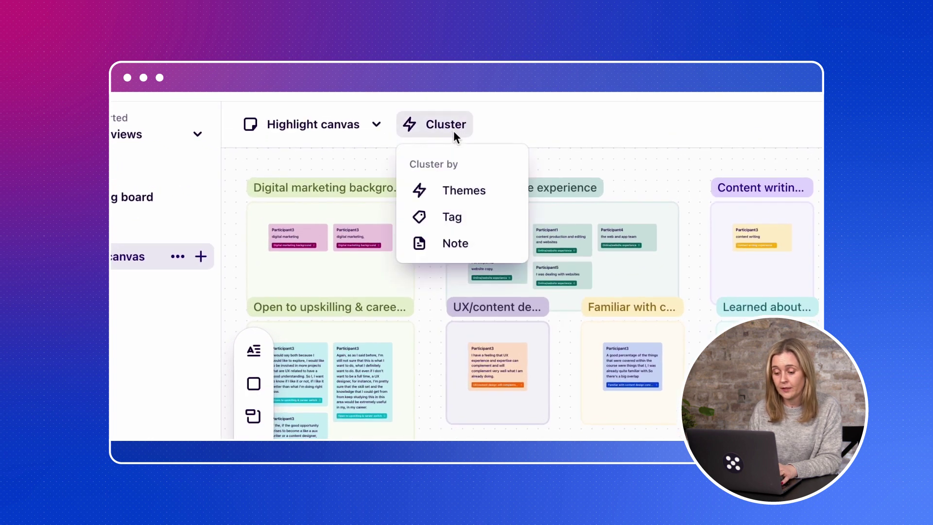
click(467, 190)
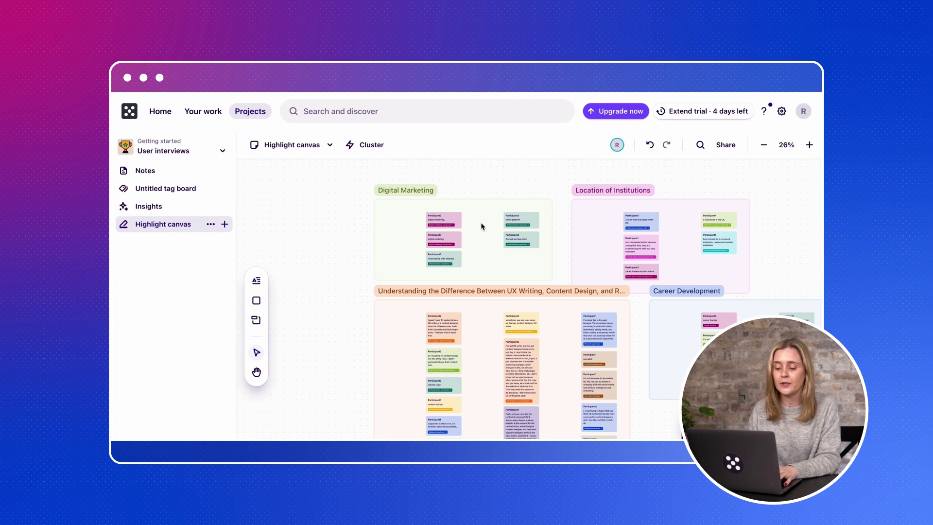
scroll(481, 222, up, 5)
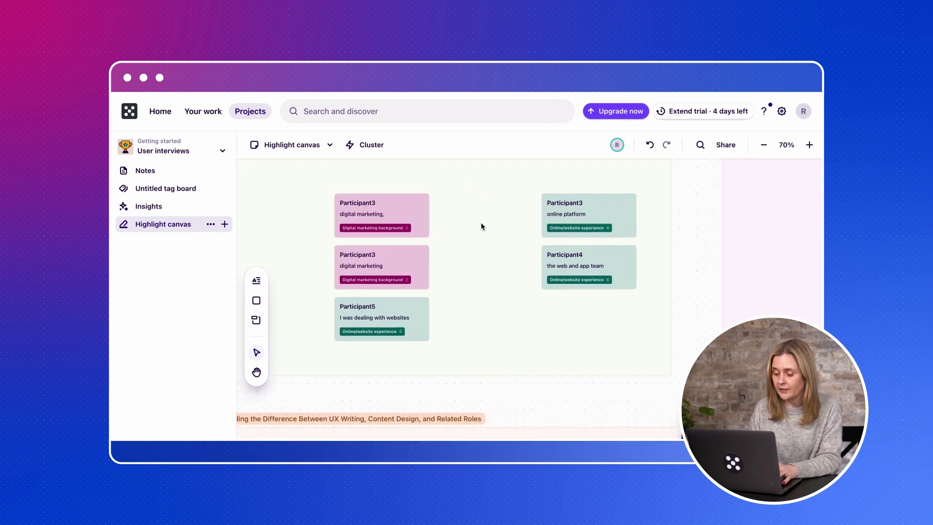
scroll(480, 223, down, 6)
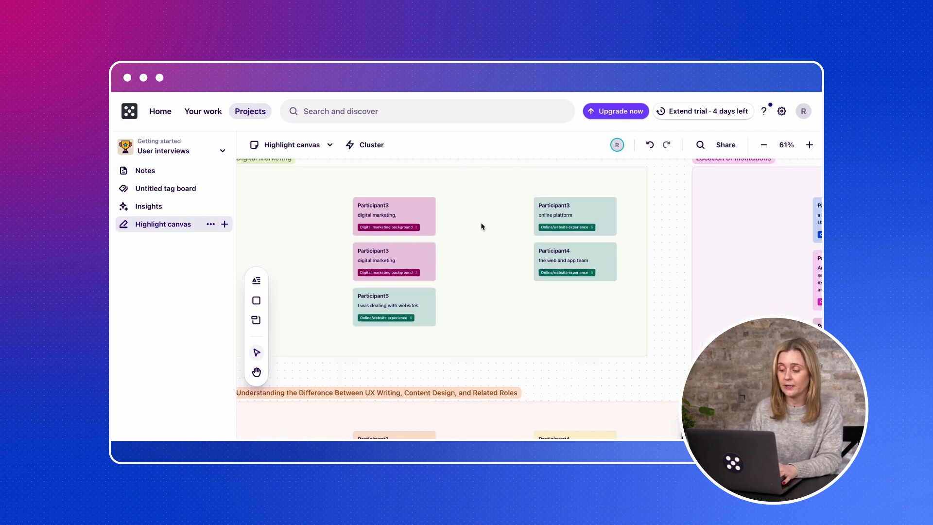
scroll(481, 226, down, 5)
scroll(481, 226, up, 3)
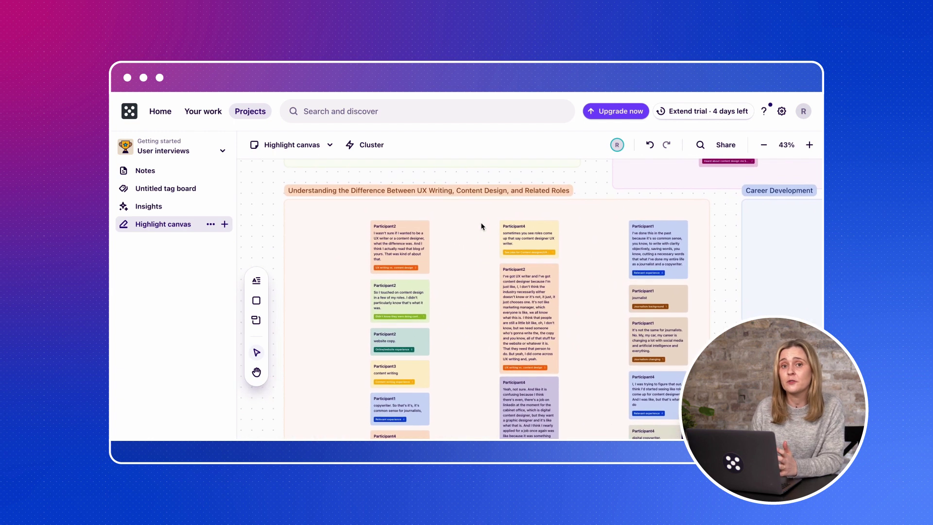